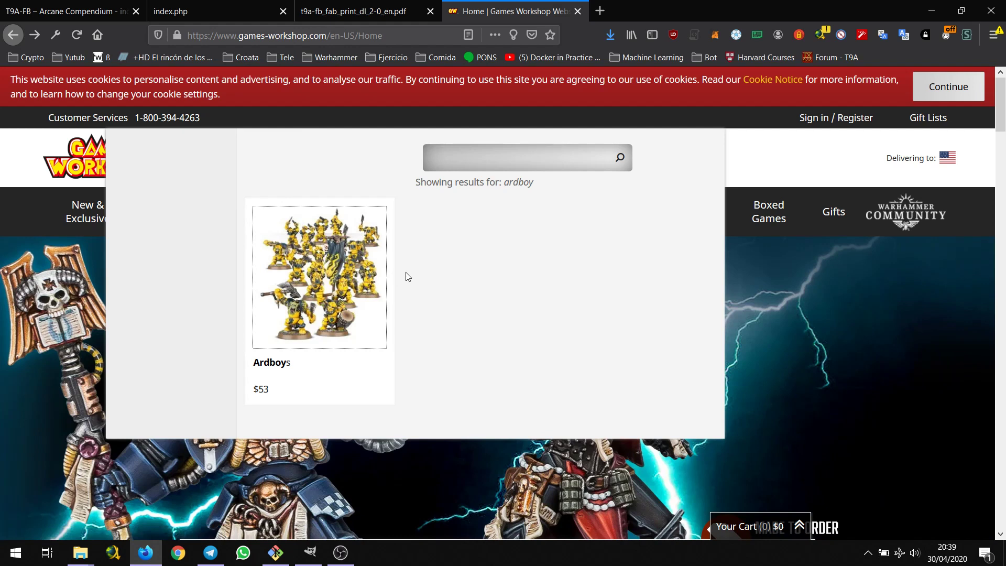
# - Open the Ardboys product page and enlarge the photo of a single Ardboy
pyautogui.click(304, 290)
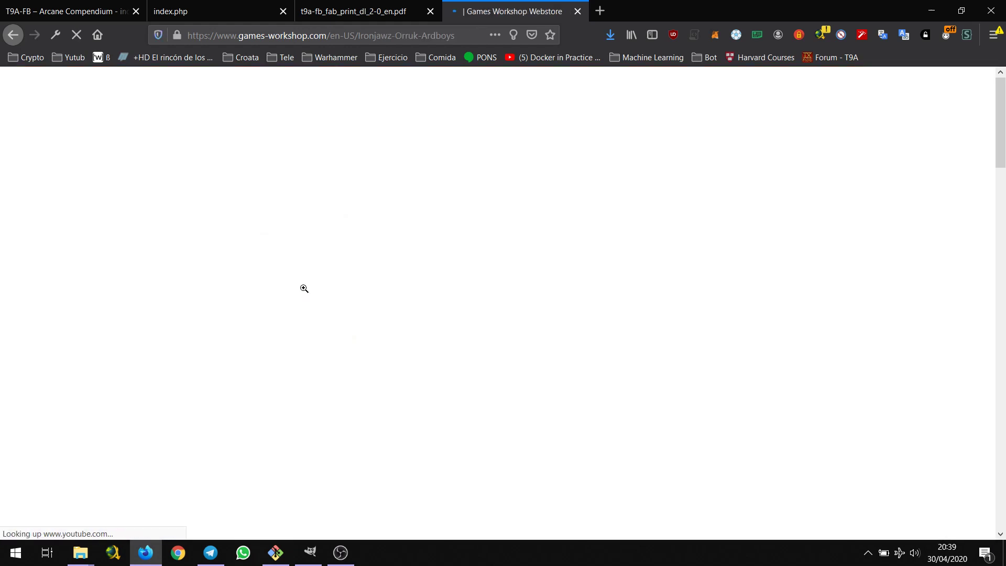
pyautogui.scroll(-3, 304, 289)
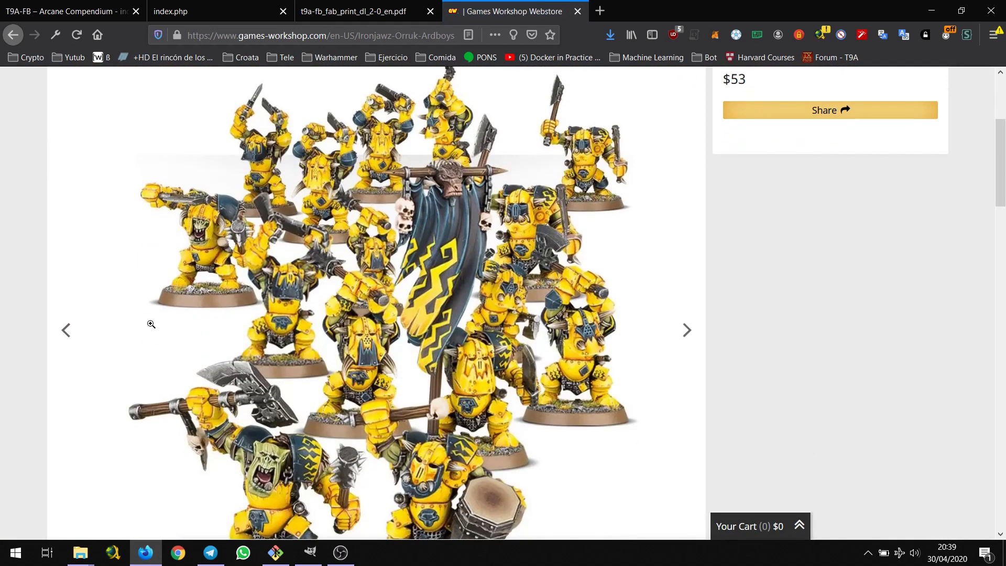
pyautogui.click(686, 330)
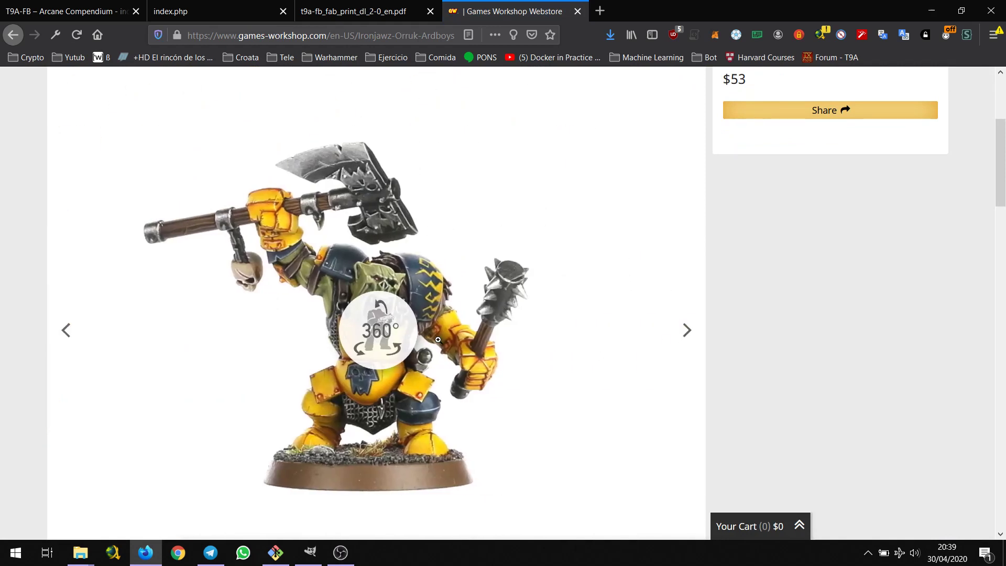
pyautogui.click(439, 304)
# - Copy the enlarged Ardboy photo to the clipboard and switch to GIMP
pyautogui.rightClick(622, 325)
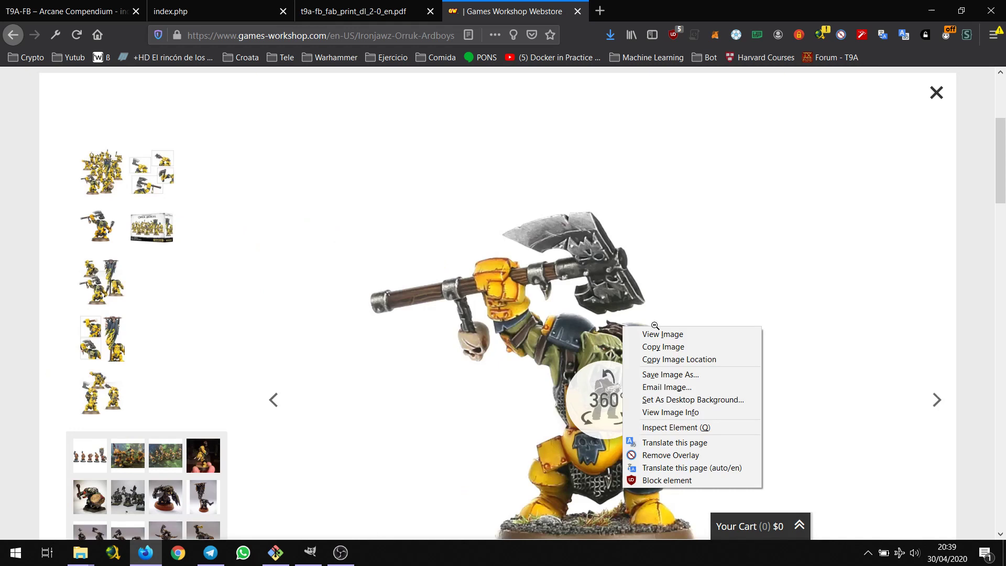
pyautogui.click(696, 347)
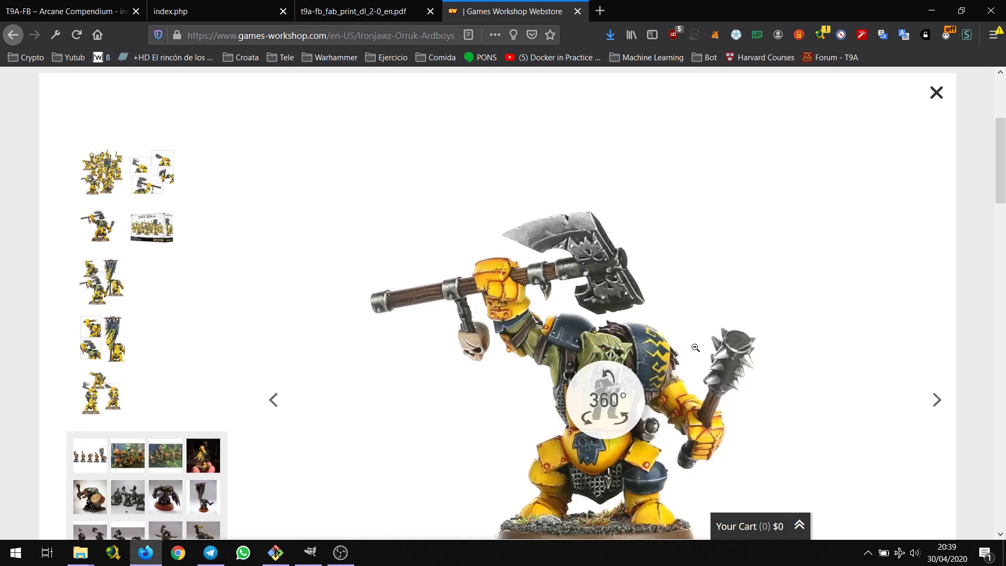
pyautogui.hotkey('alt', 'Tab')
pyautogui.hotkey('alt', 'Tab')
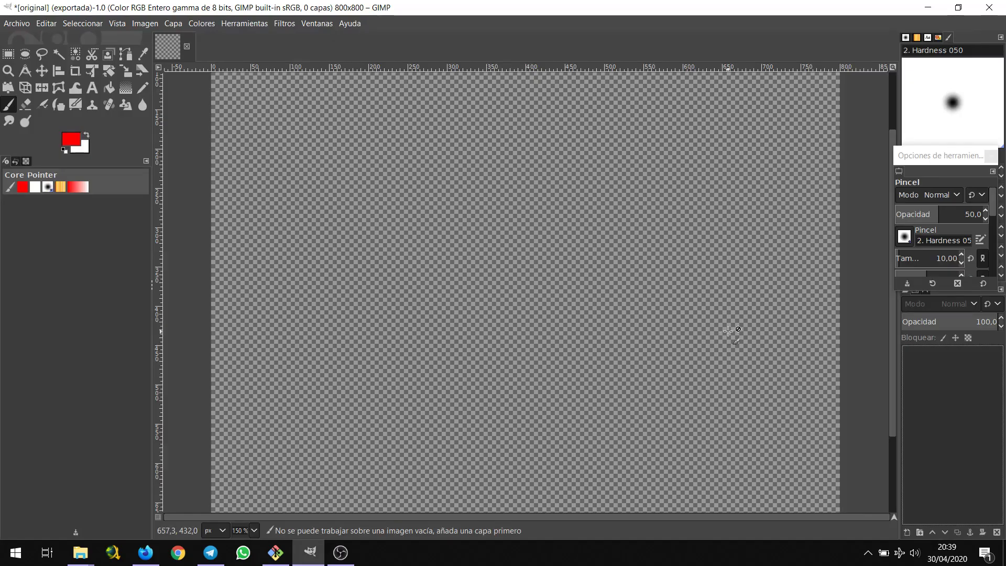
# - Paste the Ardboy photo, then add a transparent layer named 'HSL' in Color (HSL) mode above it
pyautogui.hotkey('ctrl', 'v')
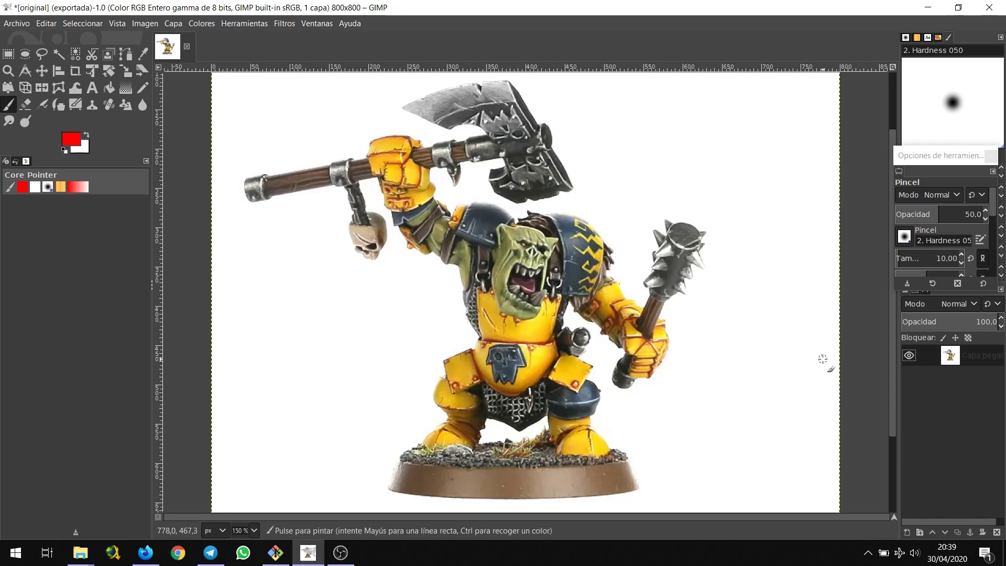
pyautogui.rightClick(973, 355)
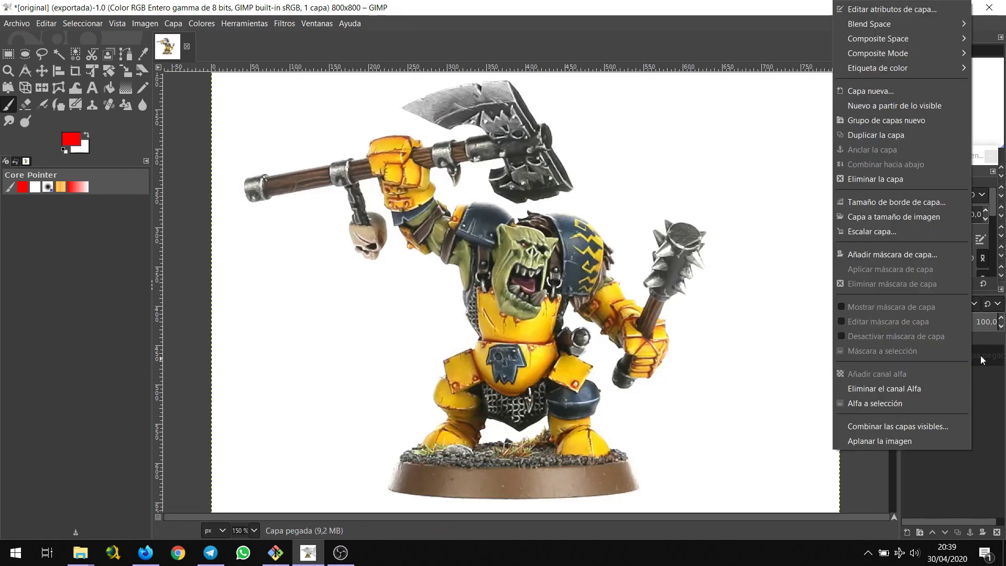
pyautogui.click(920, 93)
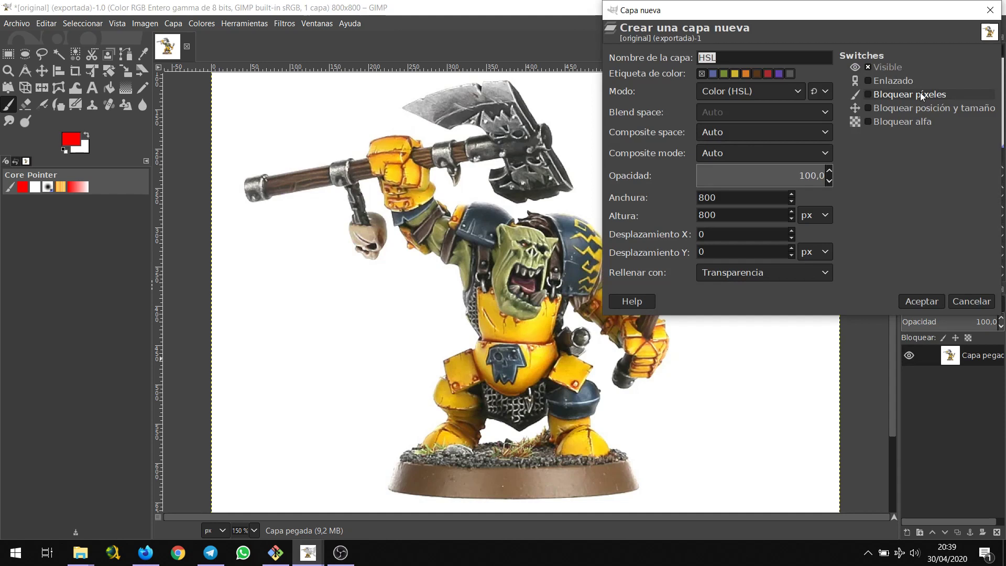
pyautogui.click(772, 97)
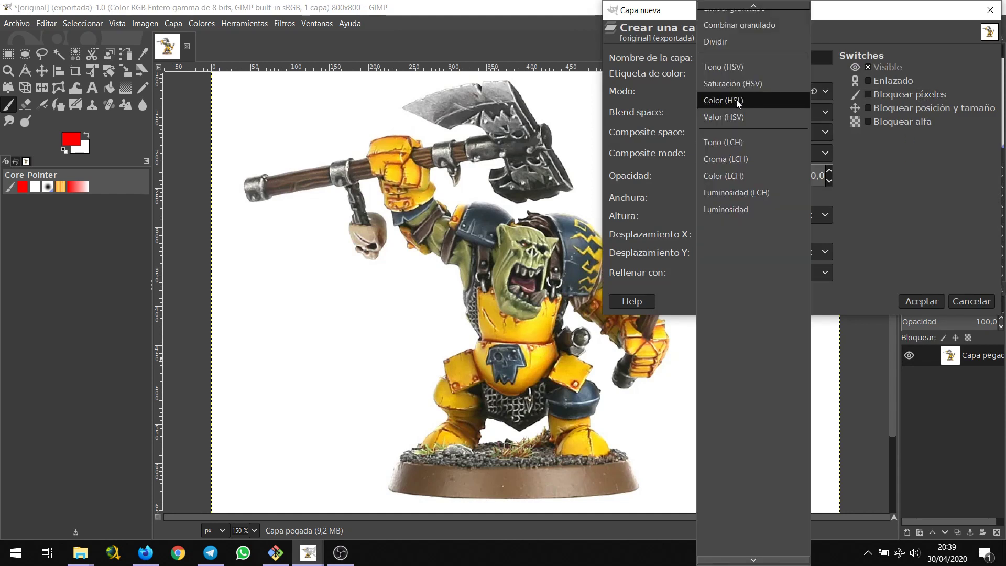
pyautogui.scroll(6, 761, 102)
pyautogui.scroll(5, 752, 77)
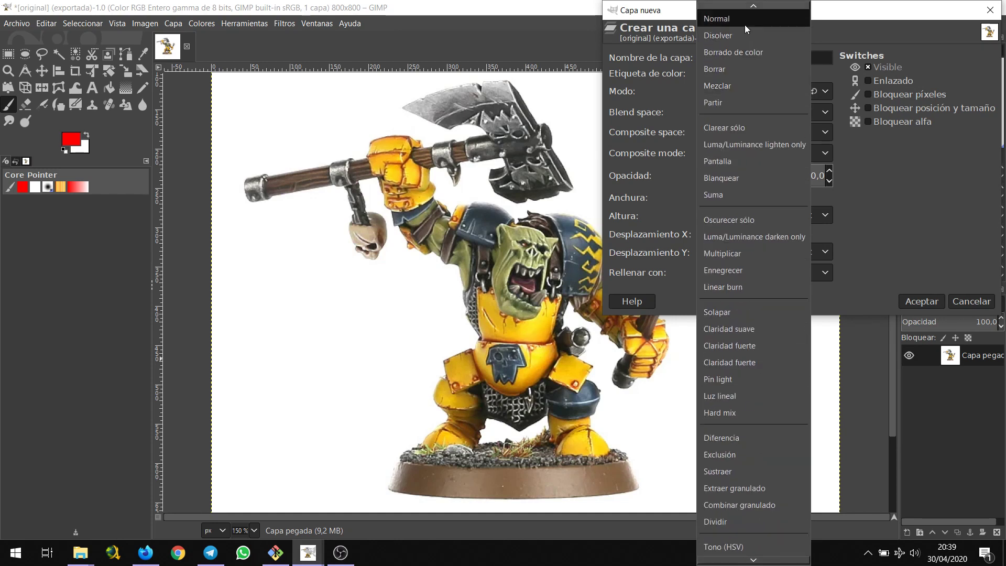
pyautogui.scroll(-4, 752, 434)
pyautogui.scroll(-1, 753, 436)
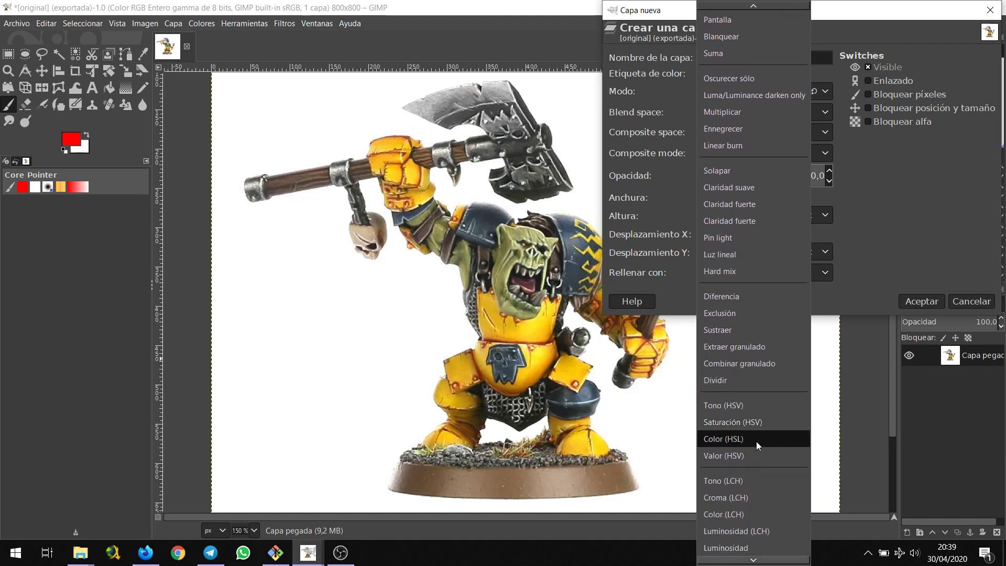
pyautogui.click(756, 441)
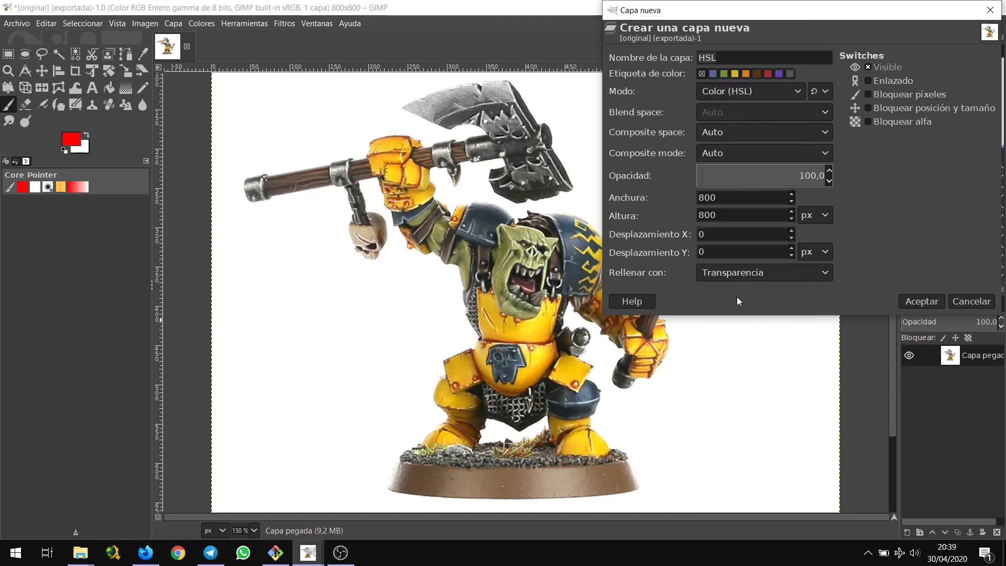
pyautogui.click(919, 300)
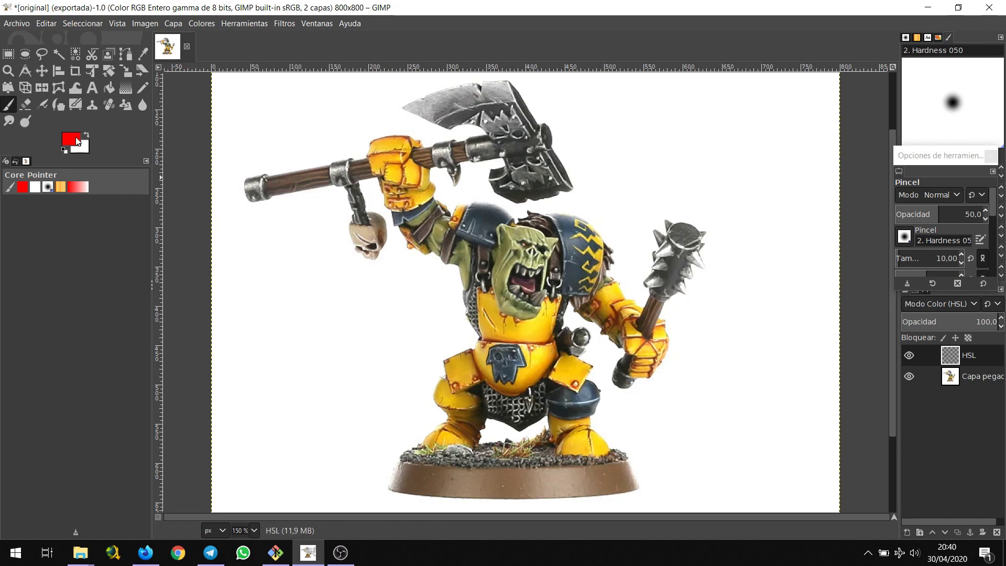
# - Keep pure red (ff0000) as the foreground colour, with the brush at 50% opacity
pyautogui.click(76, 140)
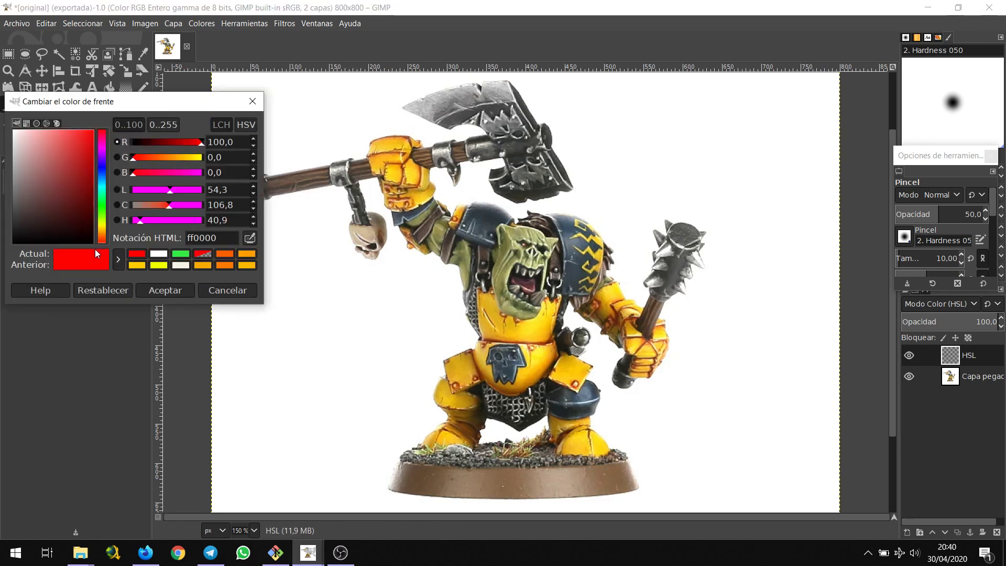
pyautogui.click(168, 291)
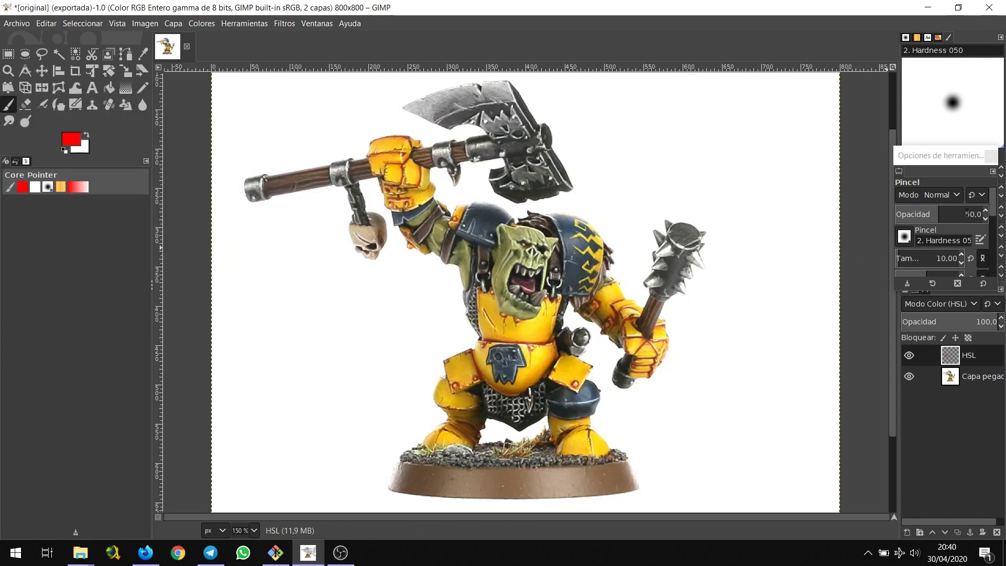
pyautogui.click(968, 215)
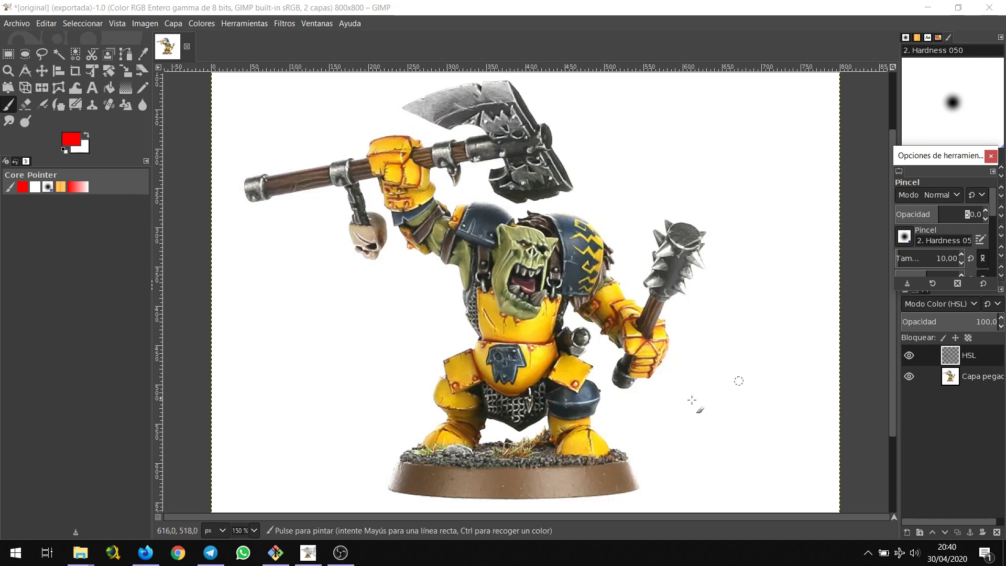
pyautogui.click(445, 361)
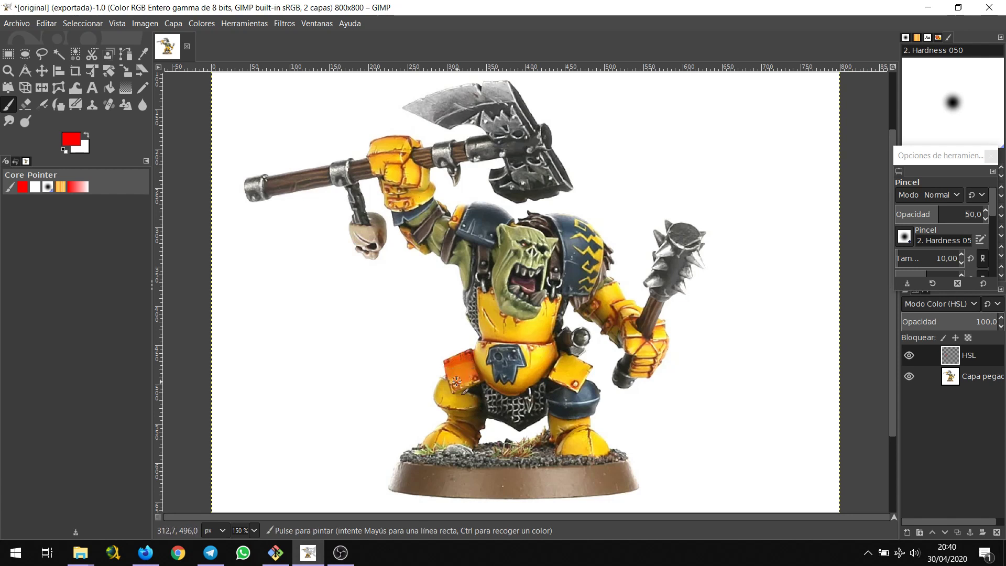
# - Paint red over the orc's left thigh armour plate on the HSL layer
pyautogui.moveTo(452, 386); pyautogui.dragTo(476, 381)
pyautogui.moveTo(450, 366)
pyautogui.mouseDown()
pyautogui.moveTo(454, 389)
pyautogui.moveTo(446, 366)
pyautogui.mouseUp()
pyautogui.moveTo(457, 377); pyautogui.dragTo(473, 385)
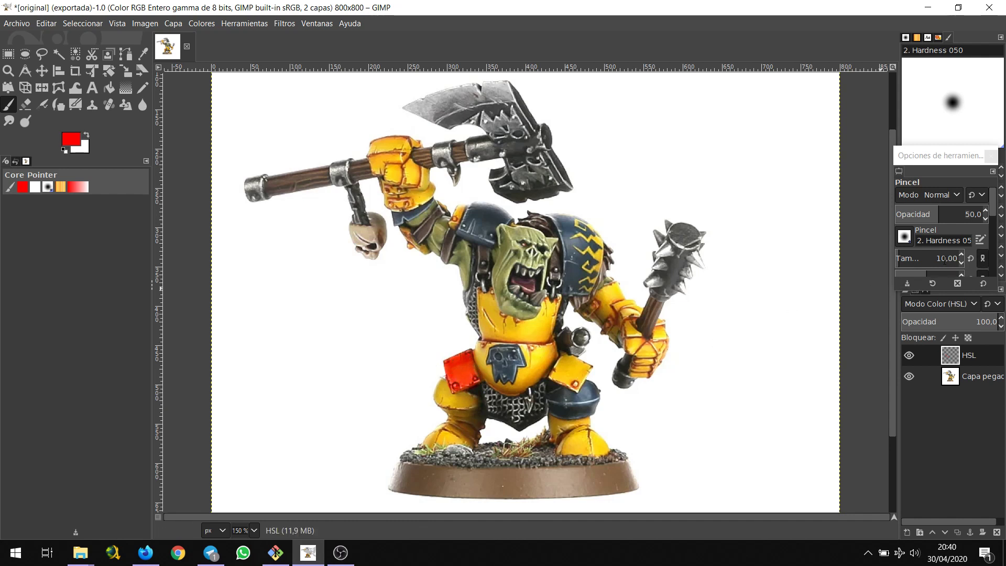
# - Set brush opacity to 100 and paint the right-hand boot solid red
pyautogui.click(967, 214)
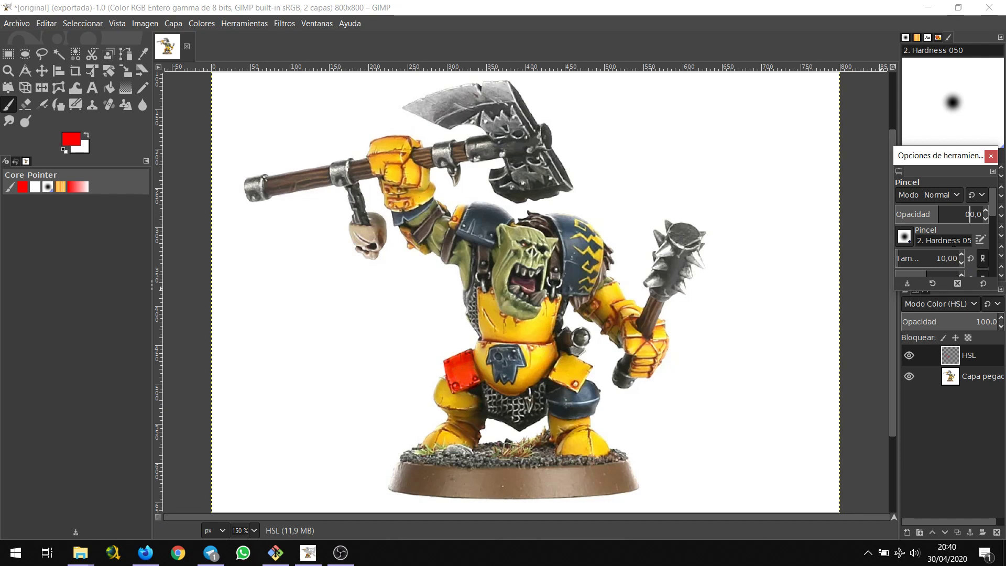
pyautogui.write('10')
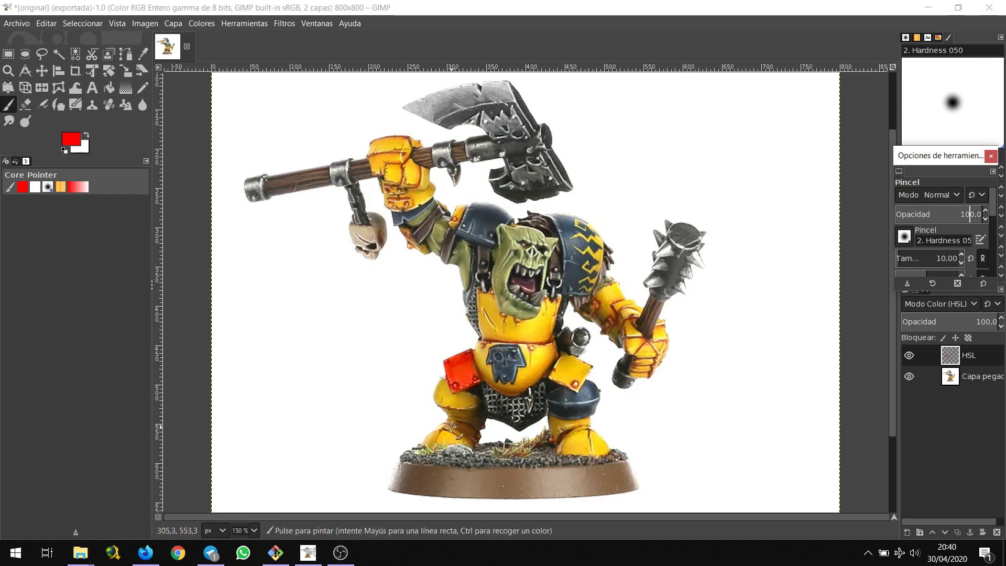
pyautogui.moveTo(556, 449); pyautogui.dragTo(604, 447)
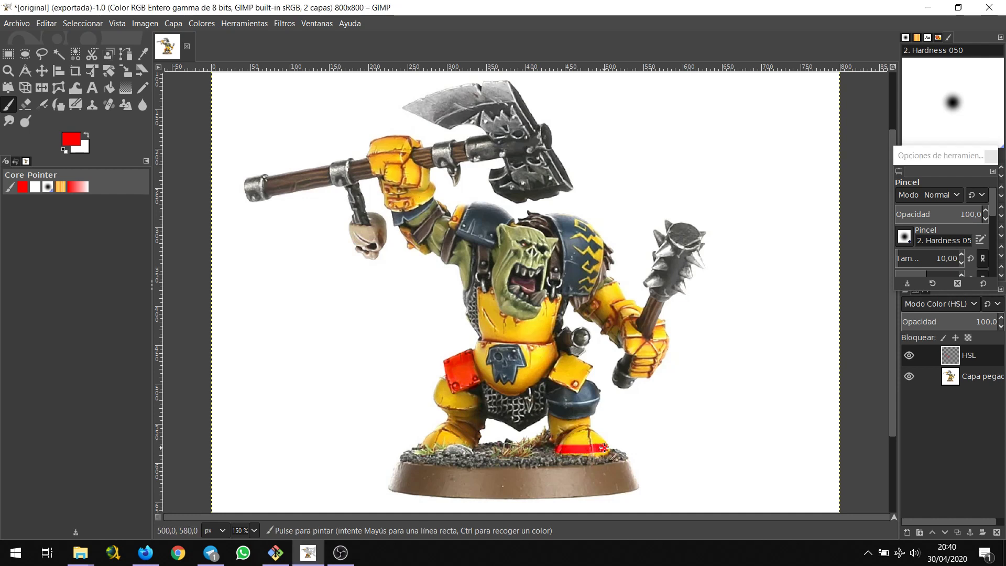
pyautogui.moveTo(575, 451)
pyautogui.mouseDown()
pyautogui.moveTo(610, 446)
pyautogui.moveTo(561, 448)
pyautogui.moveTo(577, 435)
pyautogui.moveTo(599, 440)
pyautogui.moveTo(571, 436)
pyautogui.moveTo(588, 428)
pyautogui.moveTo(605, 450)
pyautogui.mouseUp()
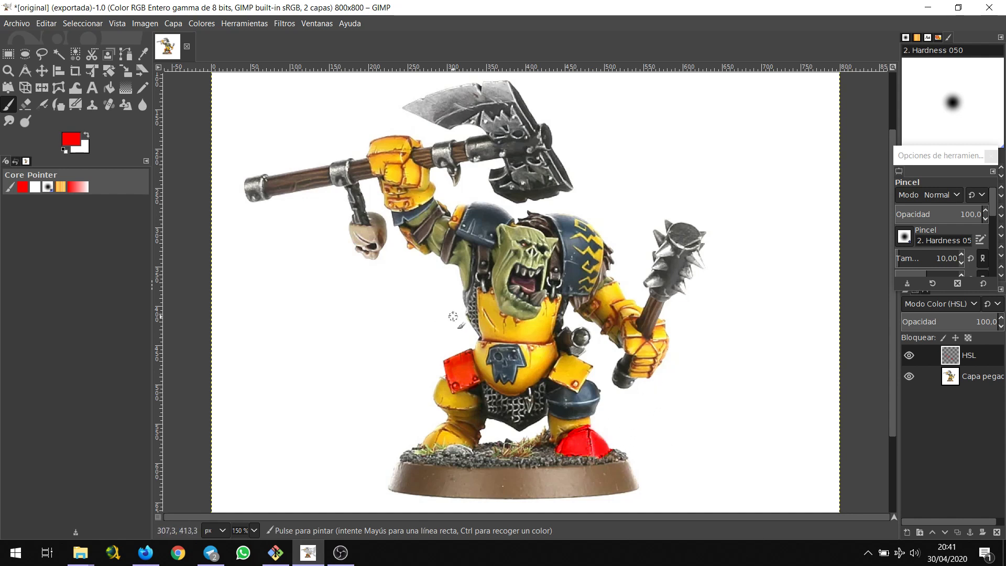
# - Set brush opacity back to 50 and tint the axe blade's tip red
pyautogui.click(958, 215)
pyautogui.write('50')
pyautogui.press('Return')
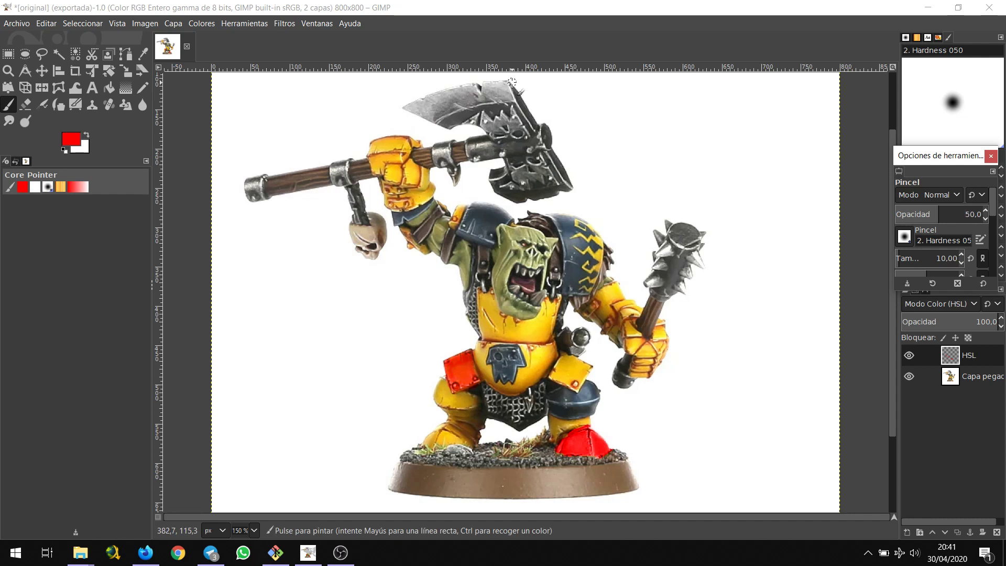
pyautogui.moveTo(503, 85); pyautogui.dragTo(403, 108)
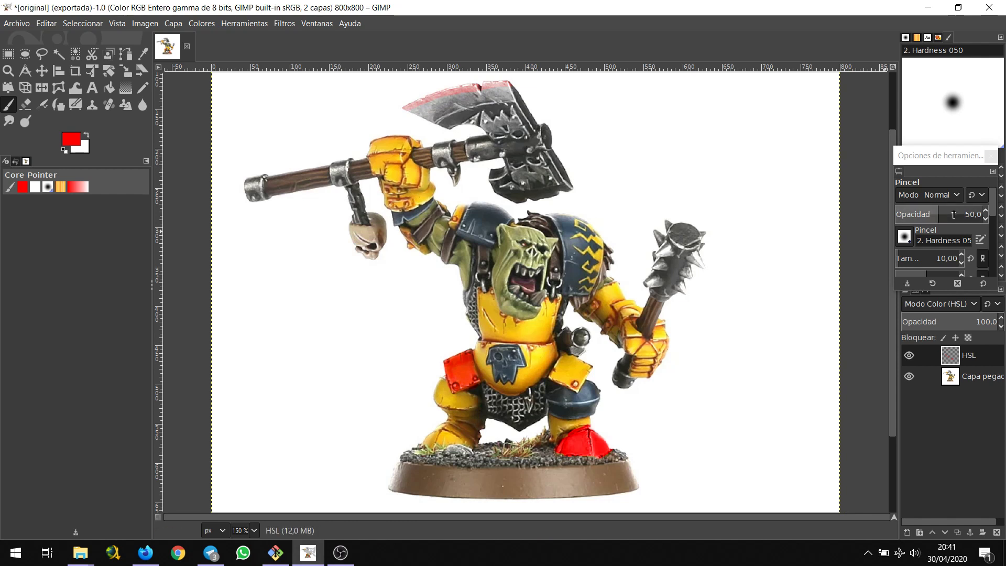
pyautogui.click(72, 141)
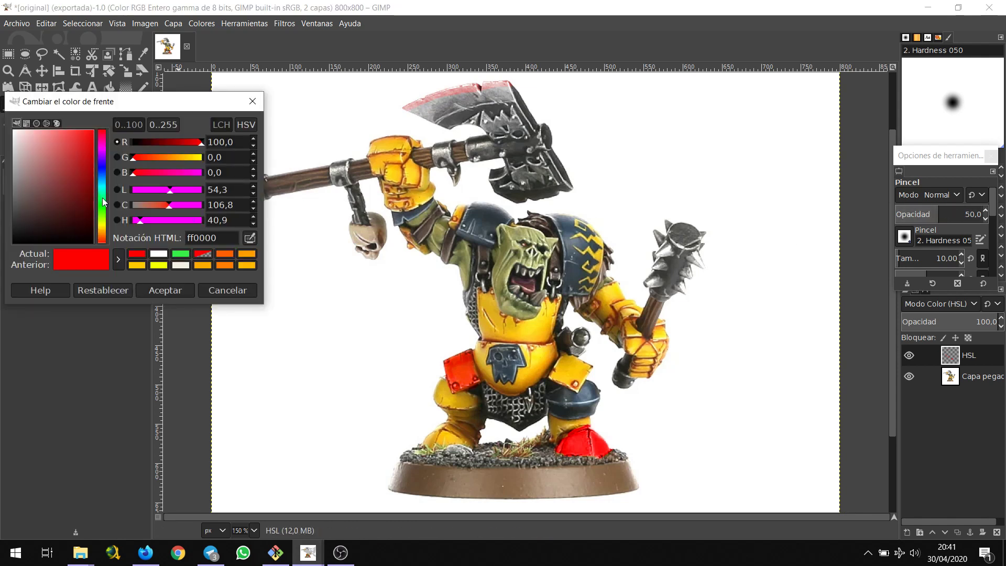
# - Switch to a dull dark brown and darken the pad beneath the red thigh plate
pyautogui.moveTo(42, 225); pyautogui.dragTo(32, 216)
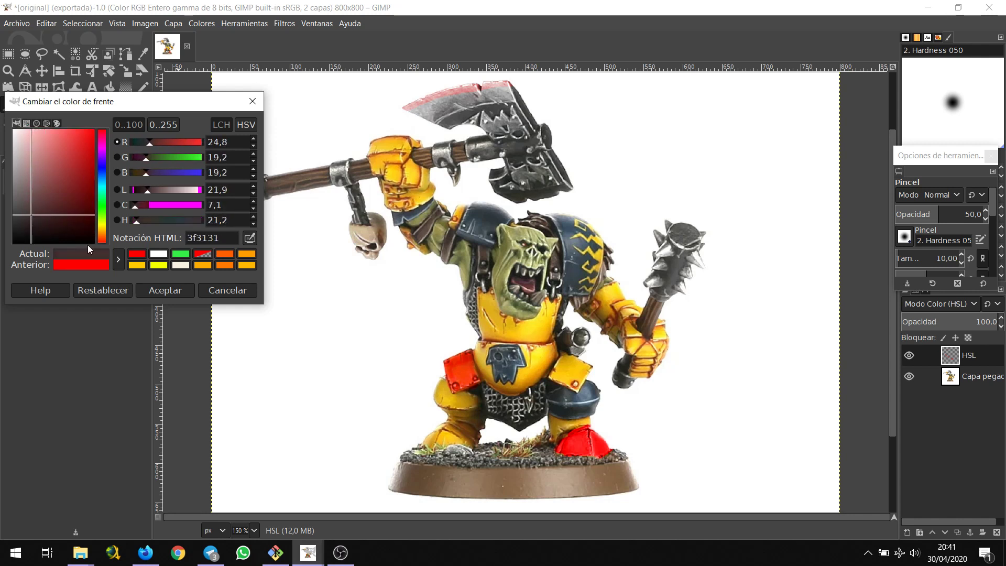
pyautogui.click(165, 289)
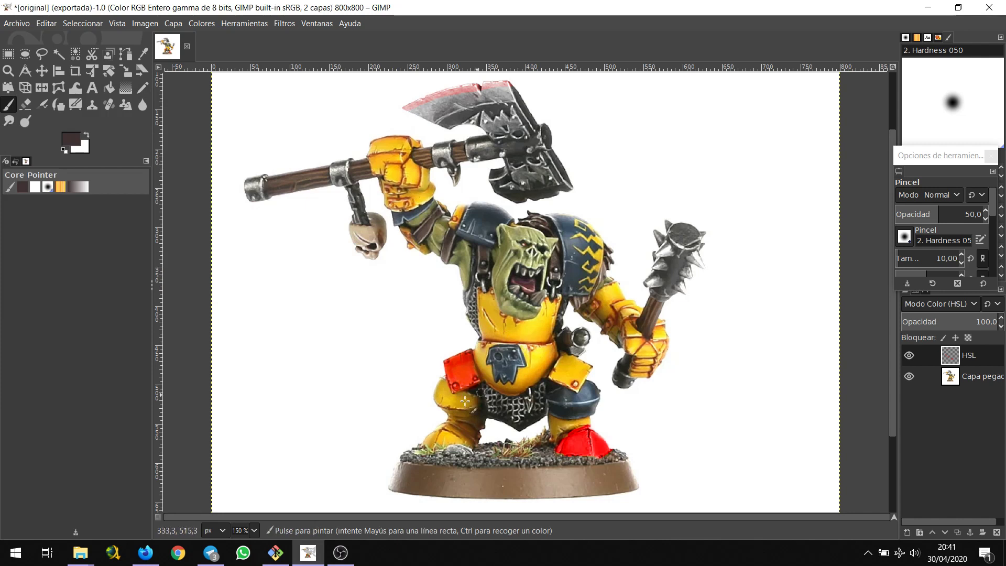
pyautogui.moveTo(441, 382)
pyautogui.mouseDown()
pyautogui.moveTo(476, 408)
pyautogui.moveTo(438, 401)
pyautogui.moveTo(441, 384)
pyautogui.moveTo(474, 402)
pyautogui.moveTo(460, 395)
pyautogui.moveTo(449, 399)
pyautogui.moveTo(469, 406)
pyautogui.moveTo(452, 406)
pyautogui.moveTo(441, 384)
pyautogui.moveTo(442, 416)
pyautogui.moveTo(439, 398)
pyautogui.moveTo(469, 408)
pyautogui.moveTo(442, 386)
pyautogui.moveTo(456, 408)
pyautogui.mouseUp()
pyautogui.press('XF86MonBrightnessUp')
# - Pick a blue foreground colour and paint warpaint stripes down the orc's forehead and cheek
pyautogui.click(71, 140)
pyautogui.click(104, 172)
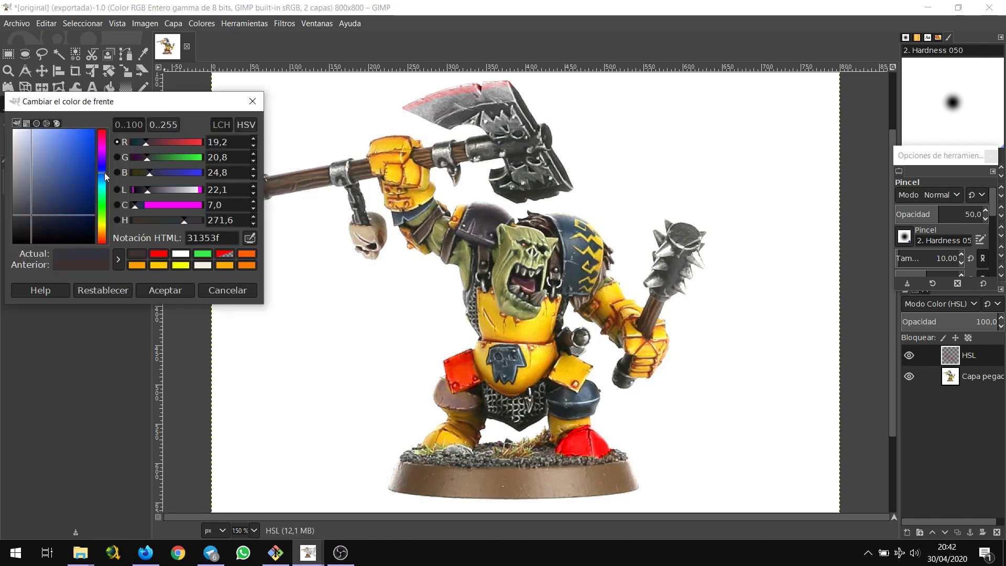
pyautogui.click(76, 167)
pyautogui.click(184, 289)
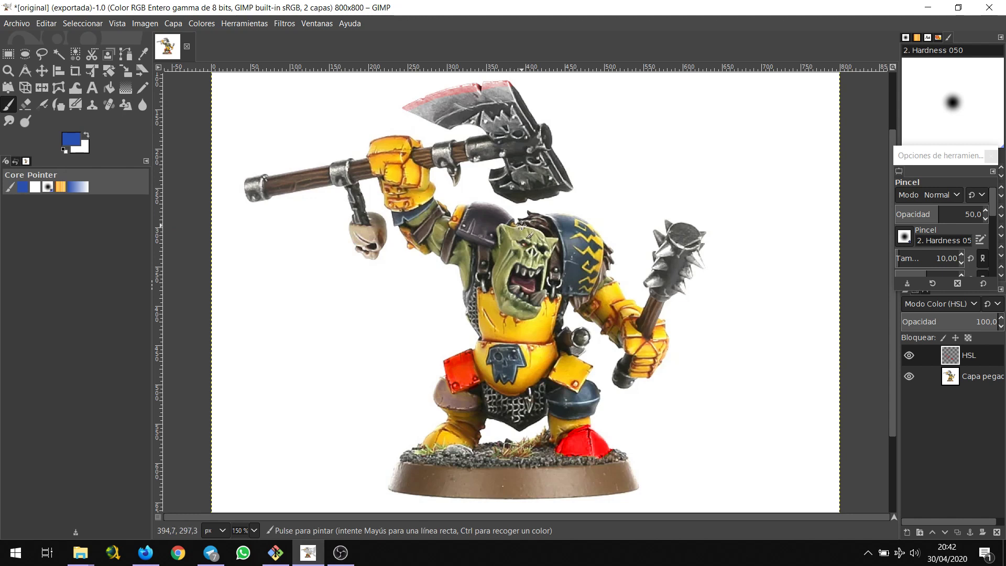
pyautogui.moveTo(518, 227); pyautogui.dragTo(513, 260)
pyautogui.moveTo(505, 293)
pyautogui.mouseDown()
pyautogui.moveTo(503, 313)
pyautogui.moveTo(521, 227)
pyautogui.mouseUp()
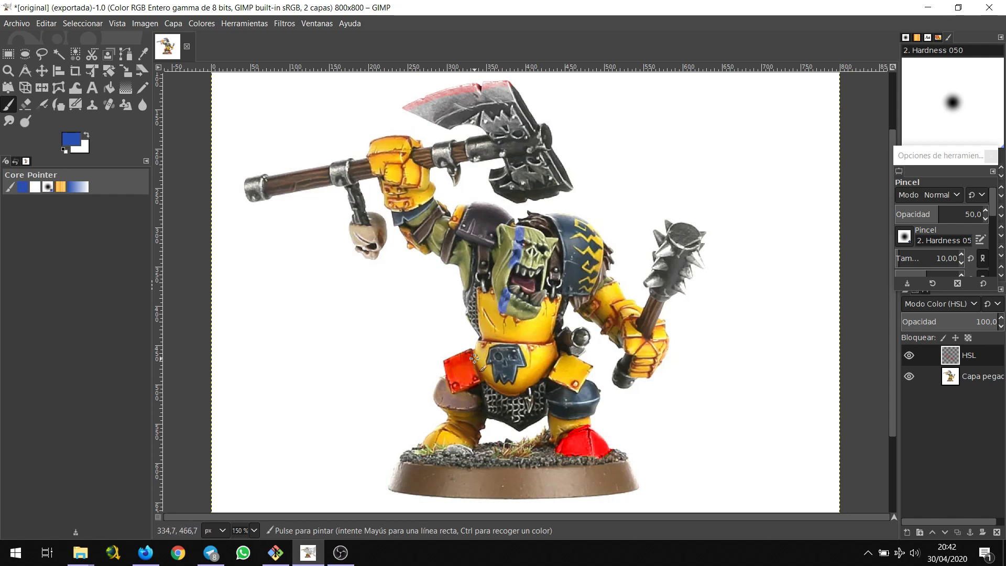